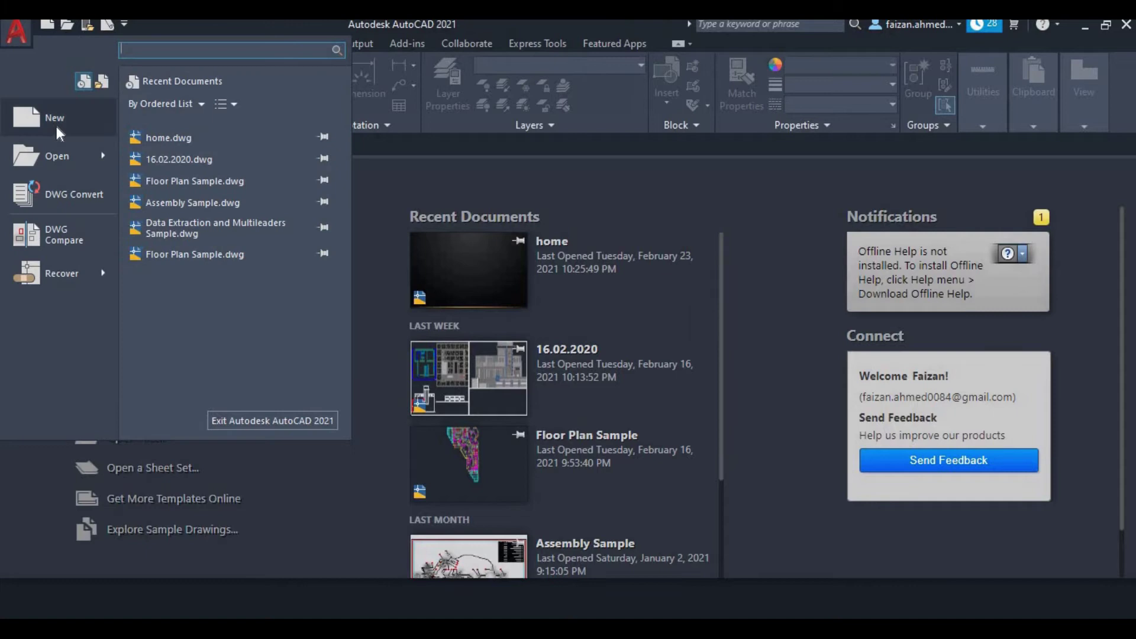
Step: Start a new drawing and set its length units to Decimal with 0.00 precision
{"action": "left_click", "coordinate": [336, 514]}
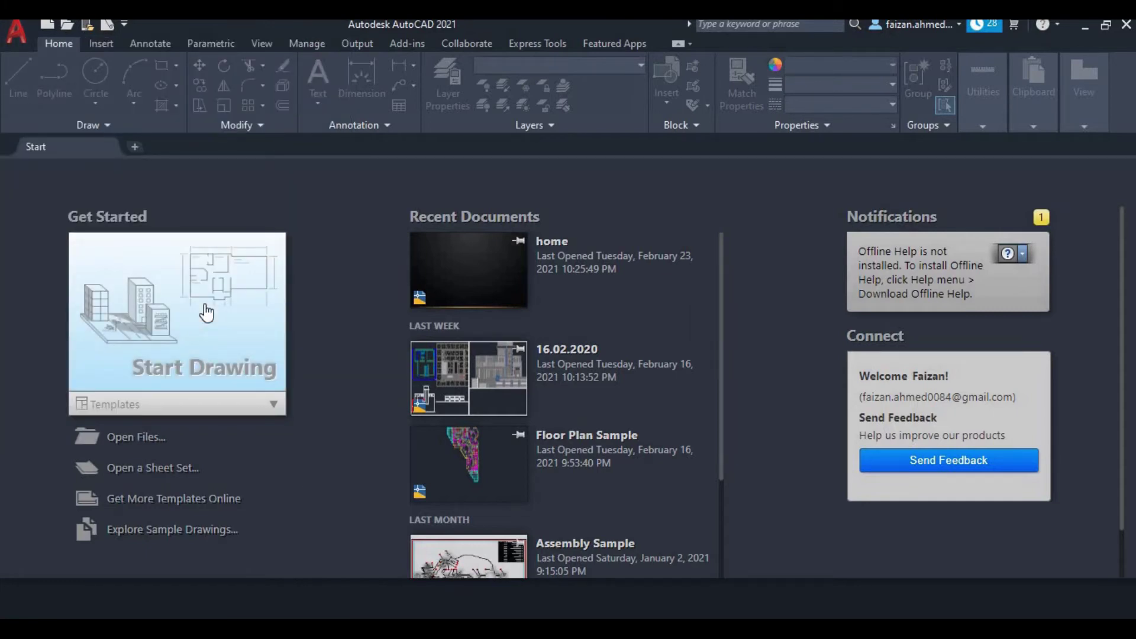
{"action": "left_click", "coordinate": [207, 312]}
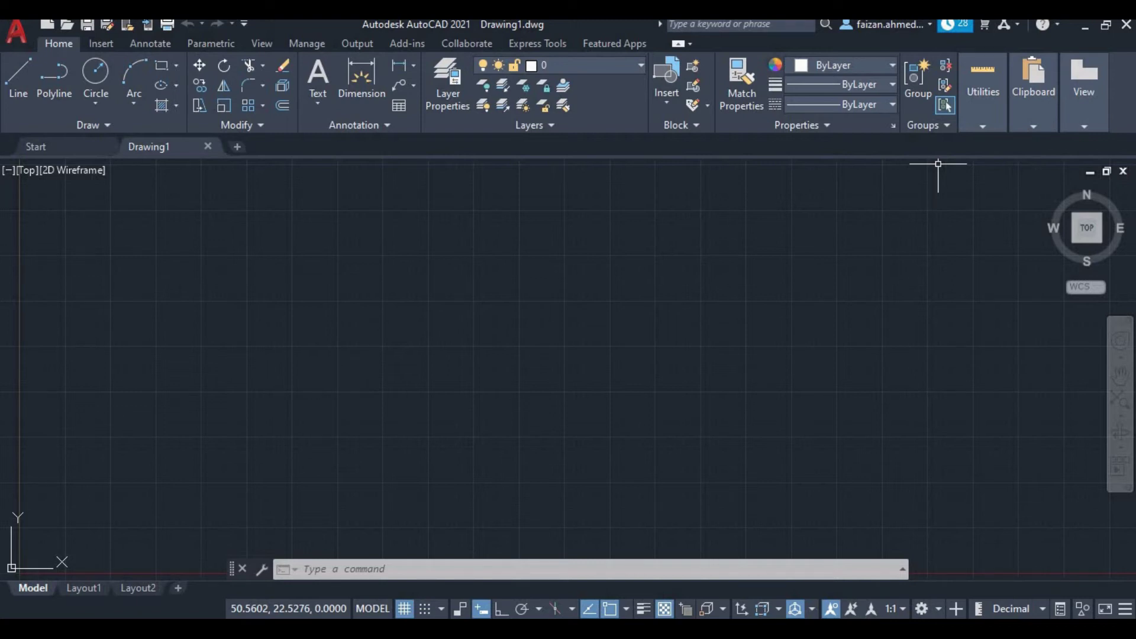
{"action": "type", "text": "UN"}
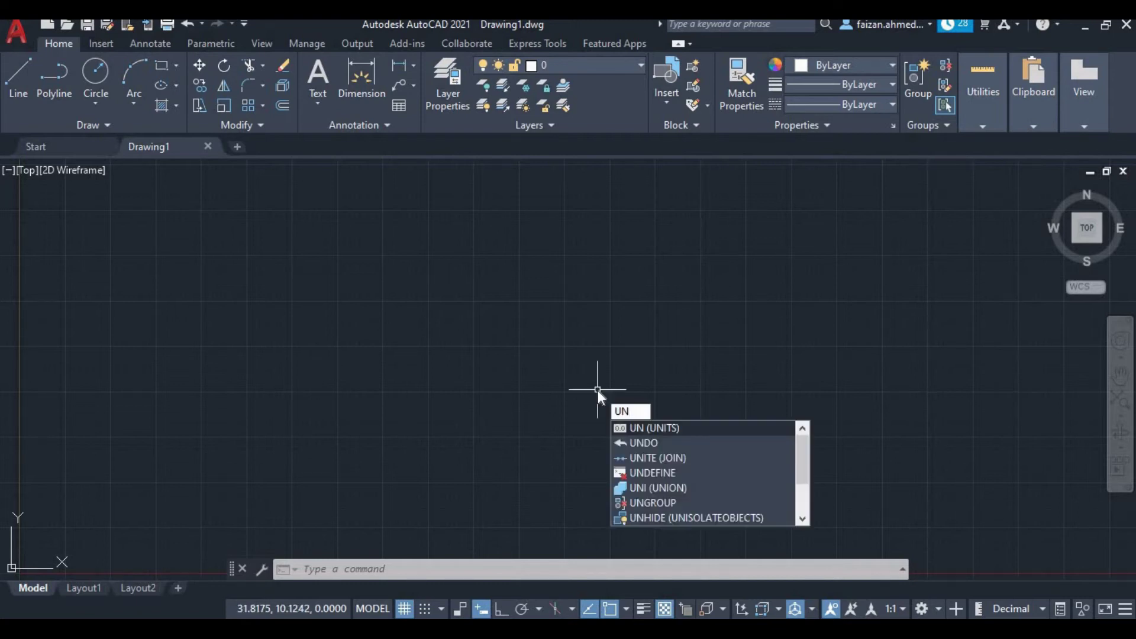
{"action": "left_click", "coordinate": [705, 429]}
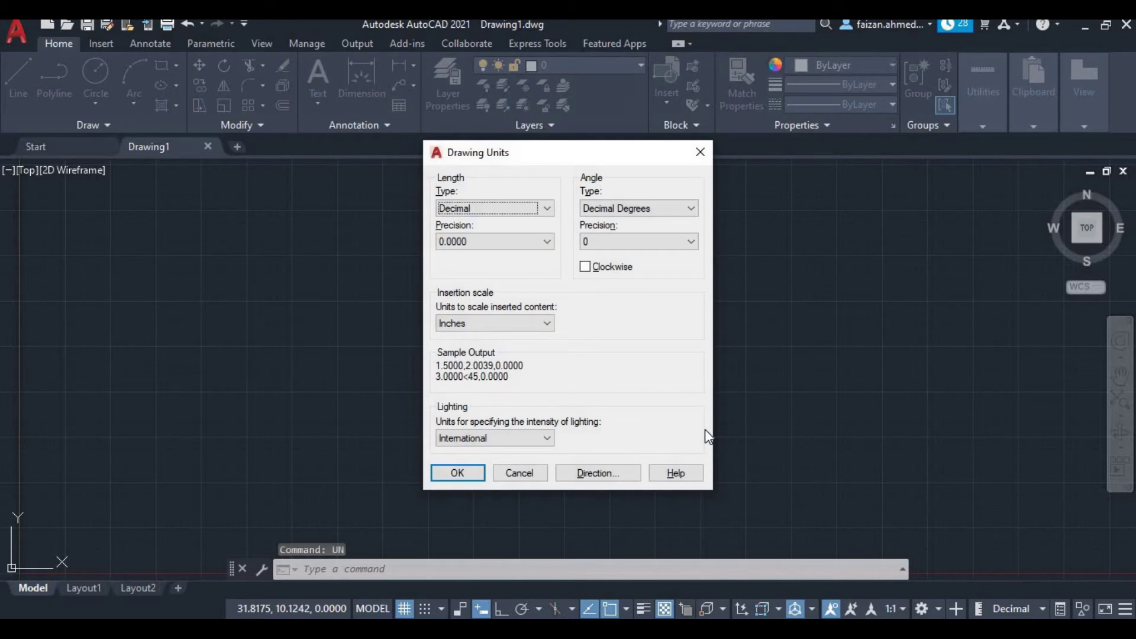
{"action": "left_click", "coordinate": [547, 208]}
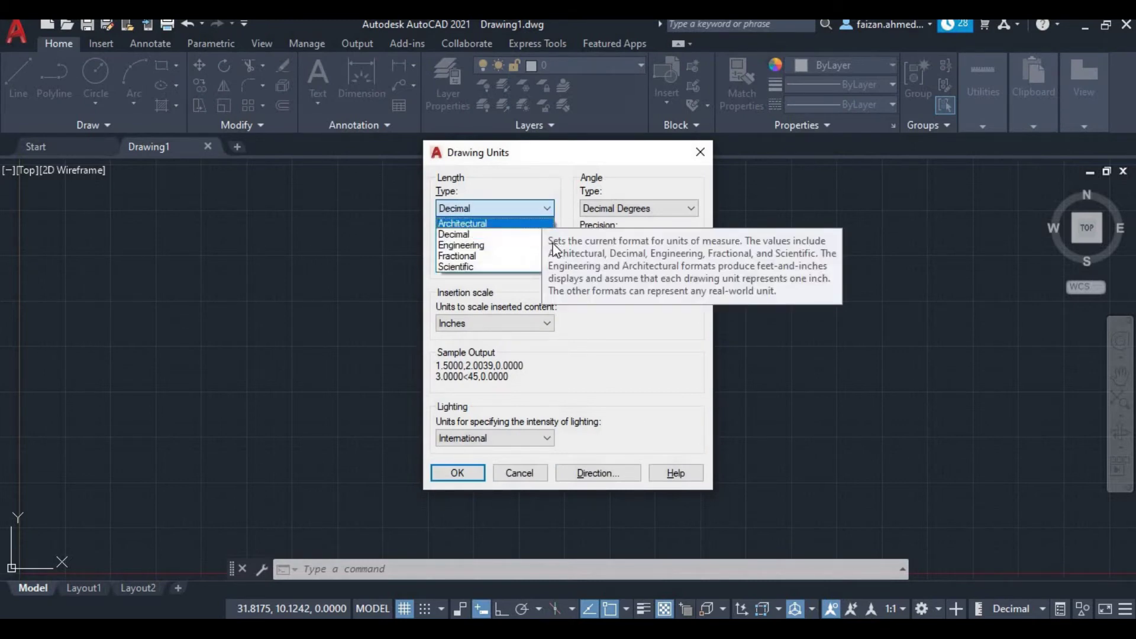
{"action": "left_click", "coordinate": [523, 237]}
{"action": "left_click", "coordinate": [523, 242]}
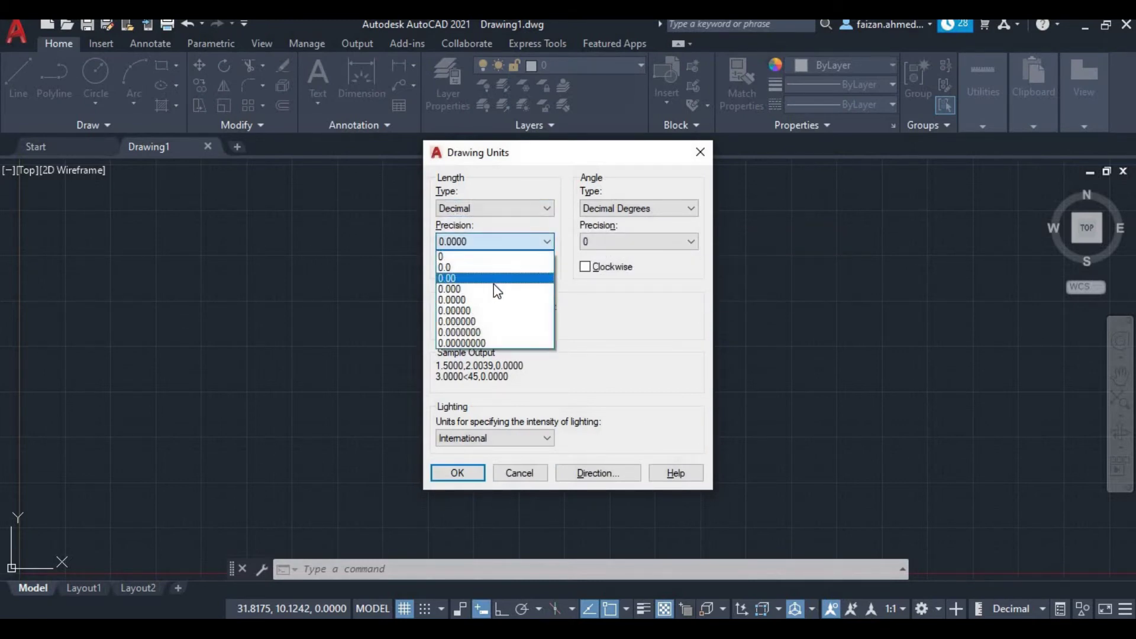
{"action": "left_click", "coordinate": [473, 278]}
{"action": "left_click", "coordinate": [464, 472]}
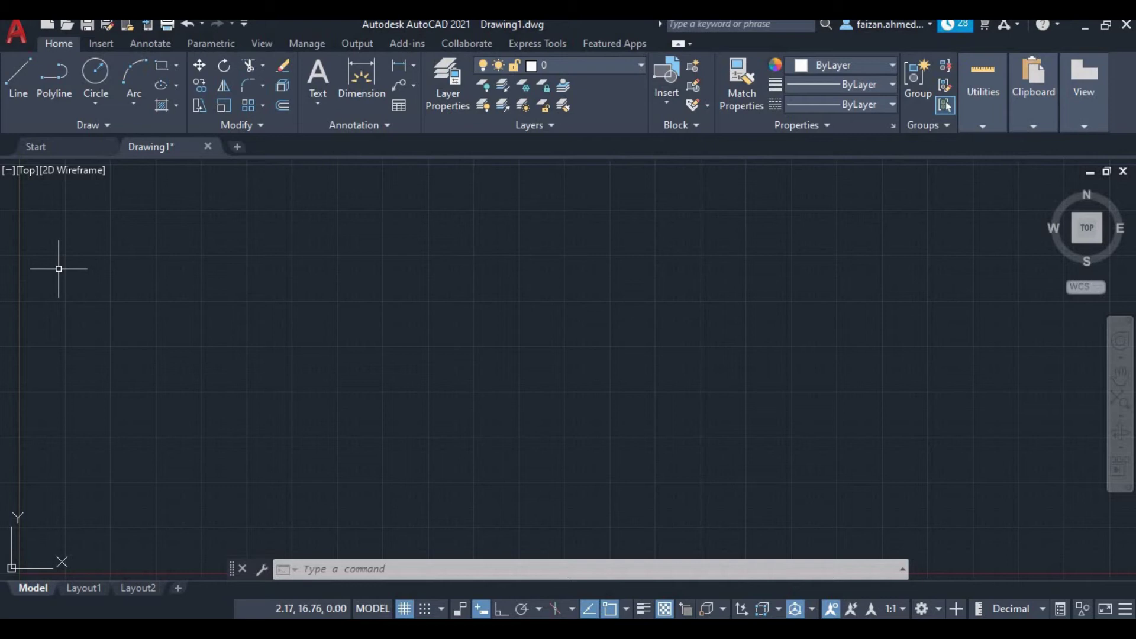
Step: Begin a line with its first point at the origin, coordinates 0,0
{"action": "type", "text": "L"}
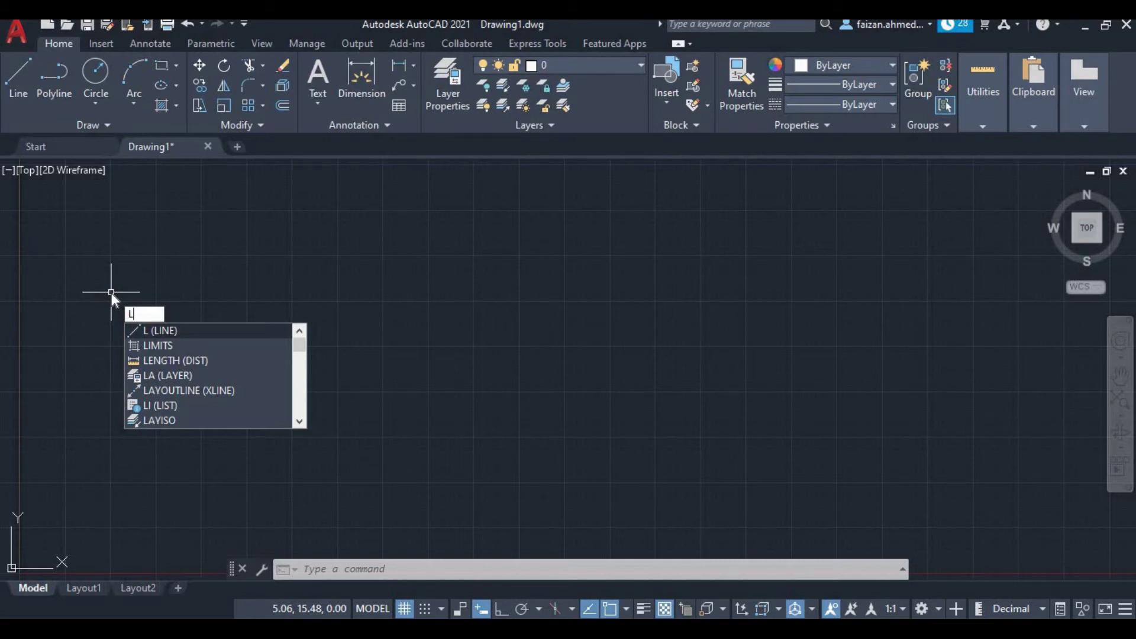
{"action": "key", "text": "Return"}
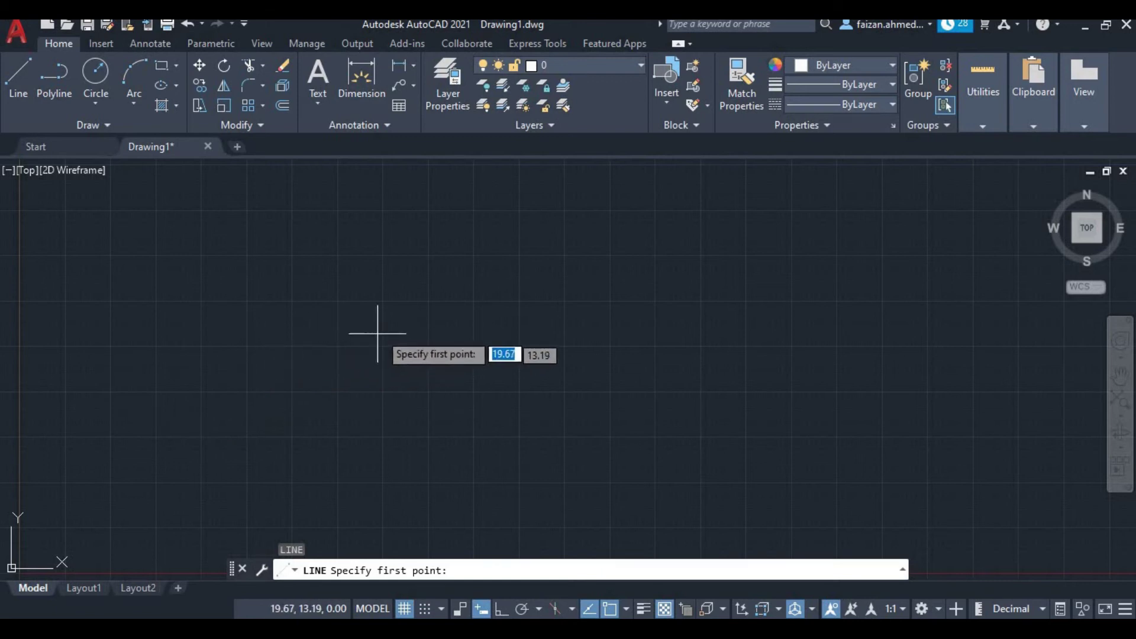
{"action": "scroll", "coordinate": [405, 317], "scroll_direction": "down", "scroll_amount": 2}
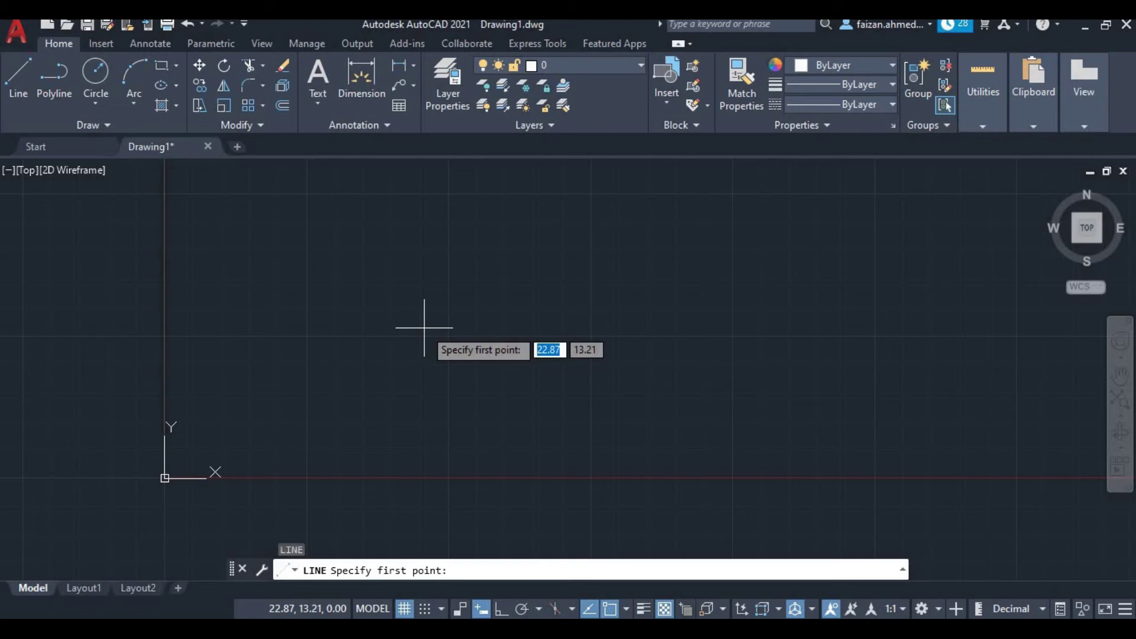
{"action": "type", "text": "0"}
{"action": "key", "text": "Tab"}
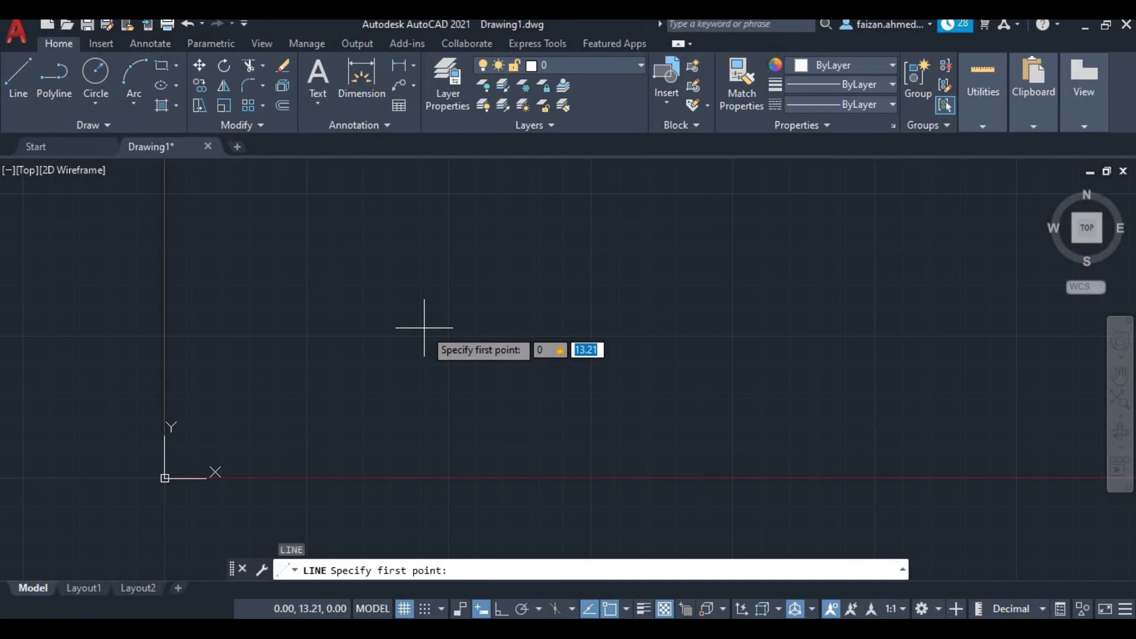
{"action": "key", "text": "BackSpace"}
{"action": "type", "text": "0"}
{"action": "key", "text": "Return"}
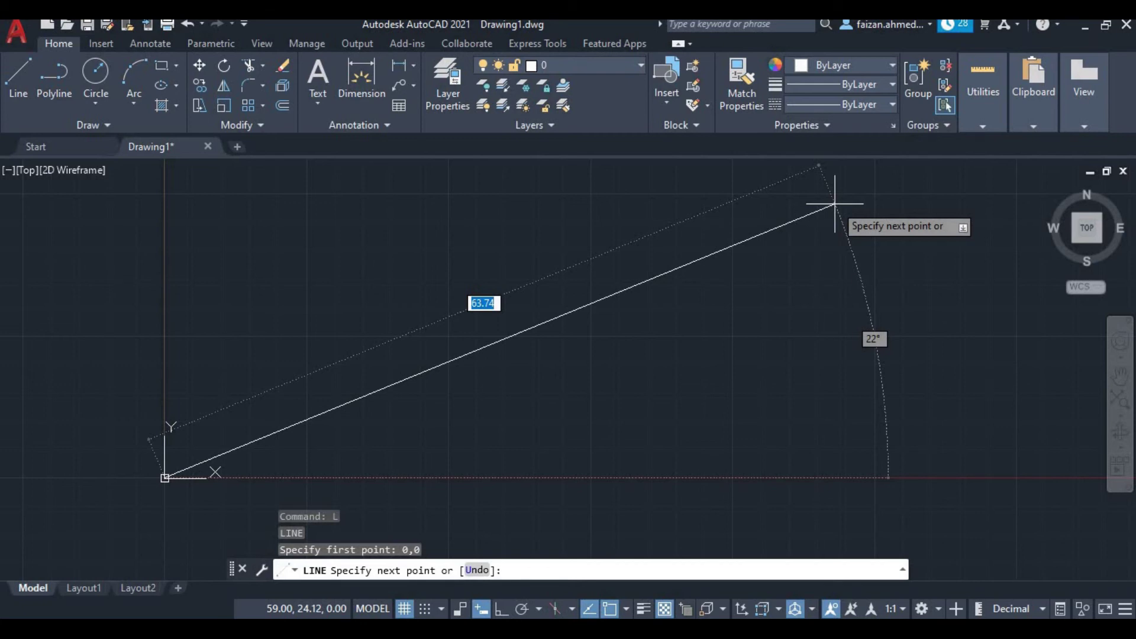
Step: Draw the first line segment 10 units long at an angle of 0° from the origin
{"action": "scroll", "coordinate": [174, 482], "scroll_direction": "up", "scroll_amount": 5}
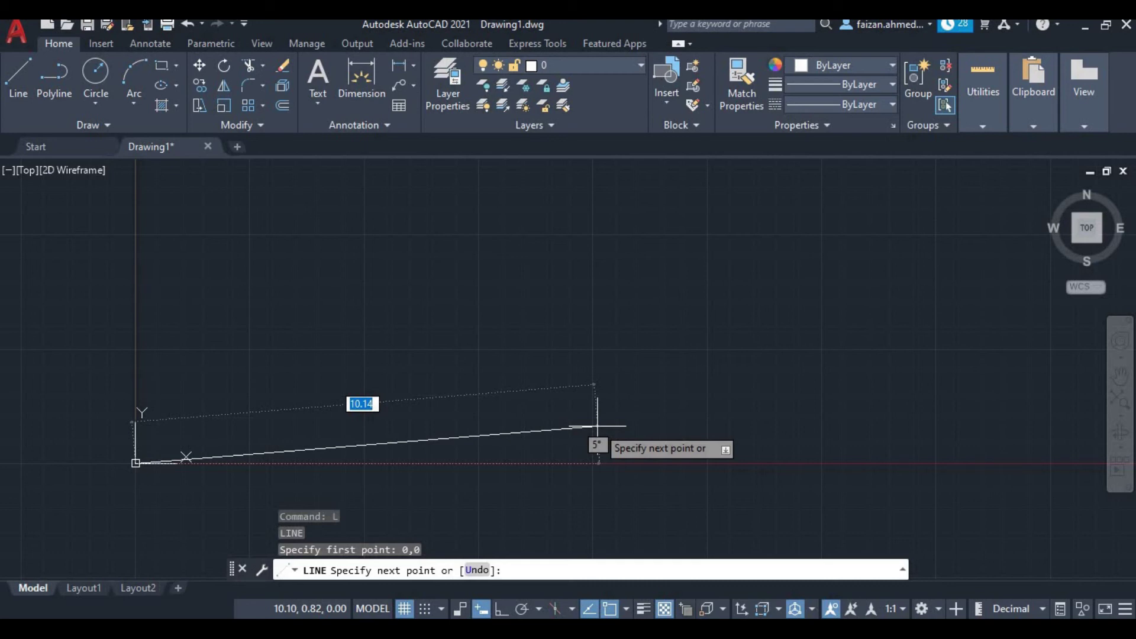
{"action": "type", "text": "10"}
{"action": "key", "text": "Tab"}
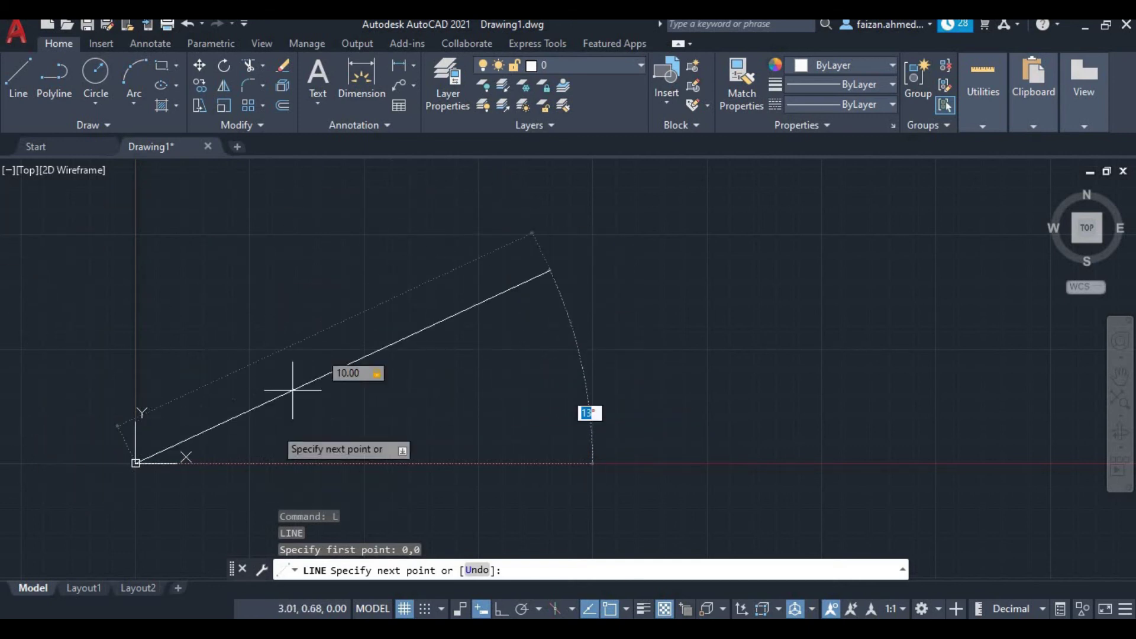
{"action": "scroll", "coordinate": [793, 314], "scroll_direction": "down", "scroll_amount": 1}
{"action": "scroll", "coordinate": [719, 249], "scroll_direction": "down", "scroll_amount": 1}
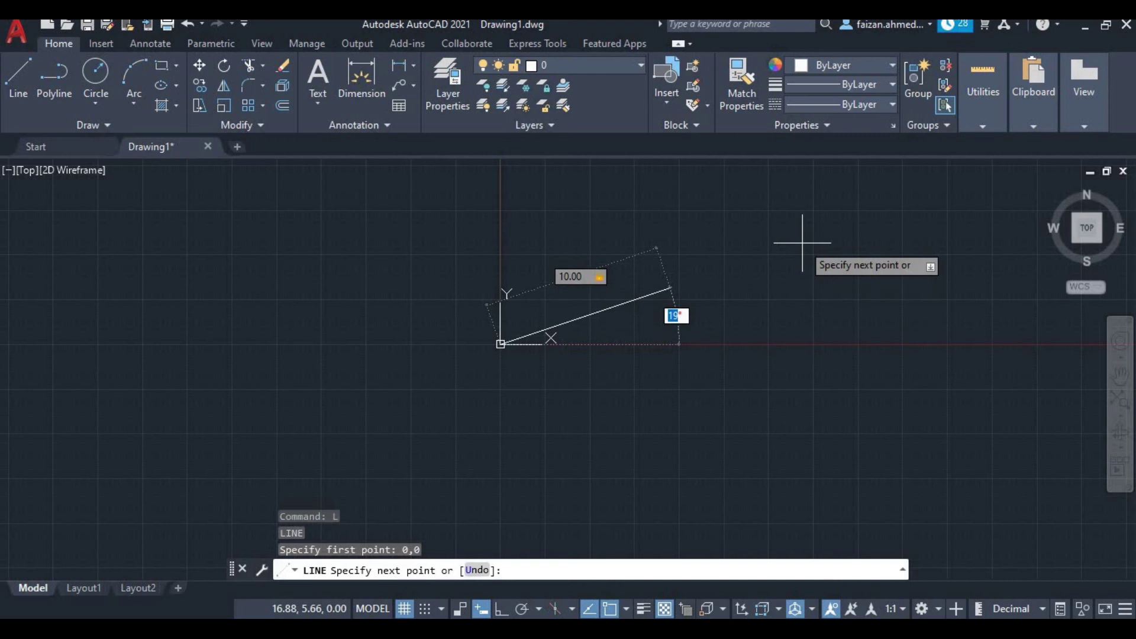
{"action": "type", "text": "0"}
{"action": "key", "text": "Return"}
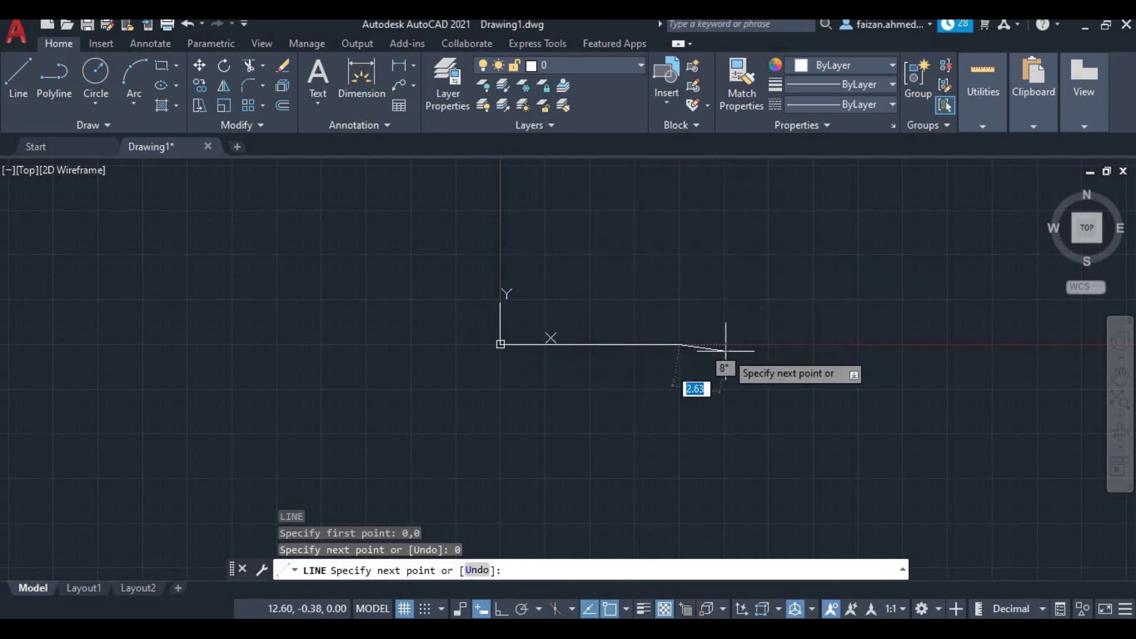
Step: Continue the line with a vertical segment 5 units long at an angle of 90°
{"action": "scroll", "coordinate": [657, 508], "scroll_direction": "down", "scroll_amount": 2}
{"action": "scroll", "coordinate": [711, 343], "scroll_direction": "up", "scroll_amount": 2}
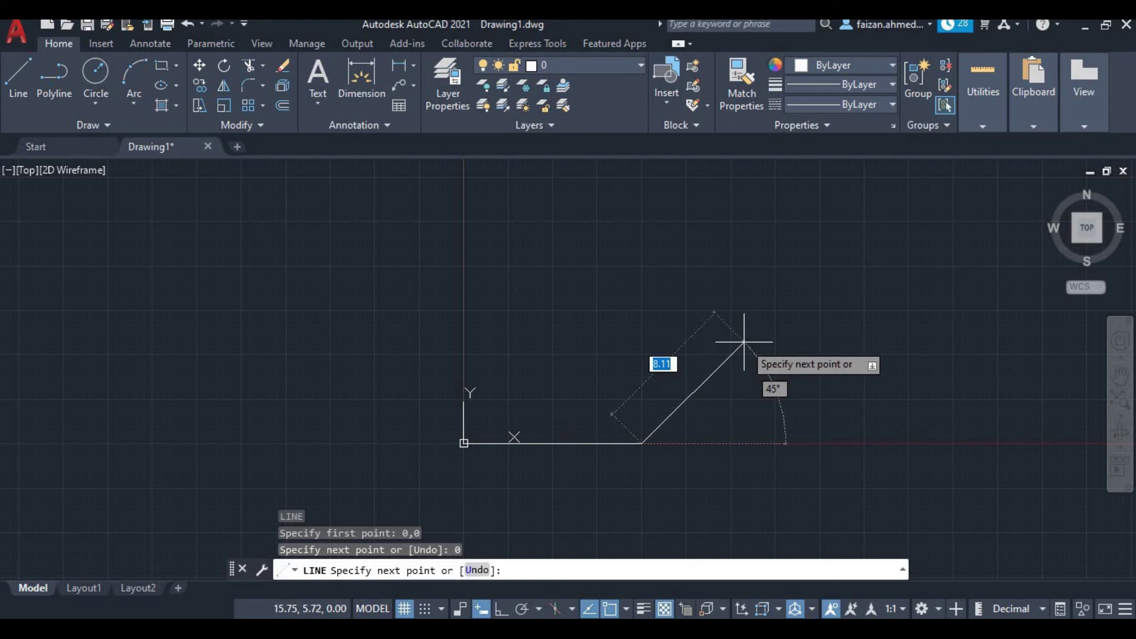
{"action": "type", "text": "5"}
{"action": "key", "text": "Tab"}
{"action": "type", "text": "90"}
{"action": "key", "text": "Return"}
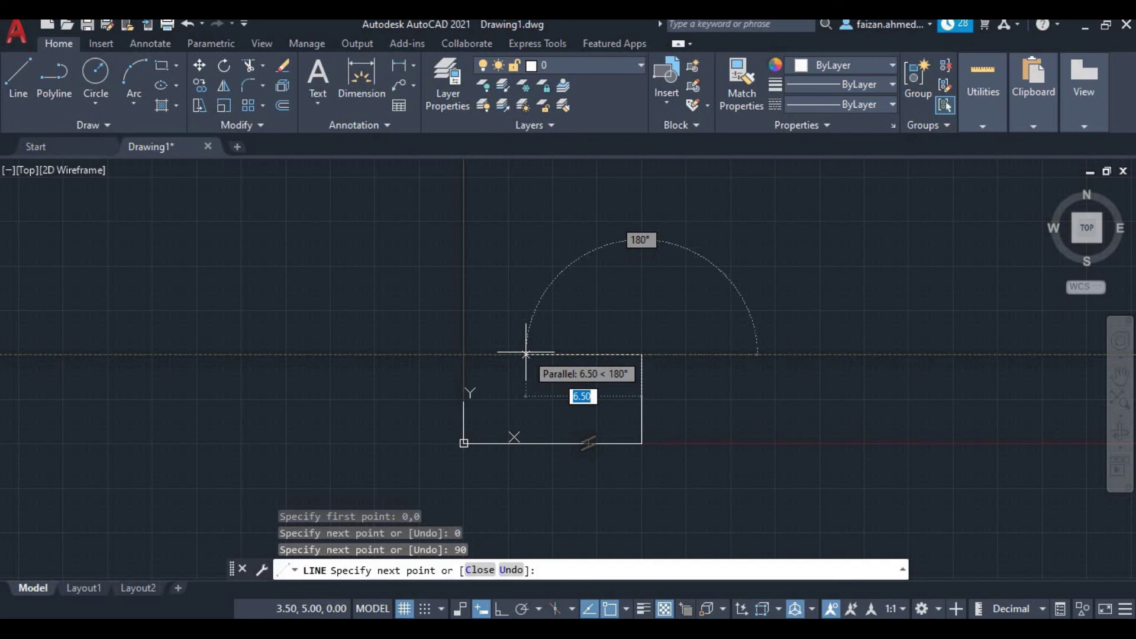
Step: Add the rectangle's upper edge as a 10-unit line segment at an angle of 180°
{"action": "type", "text": "10"}
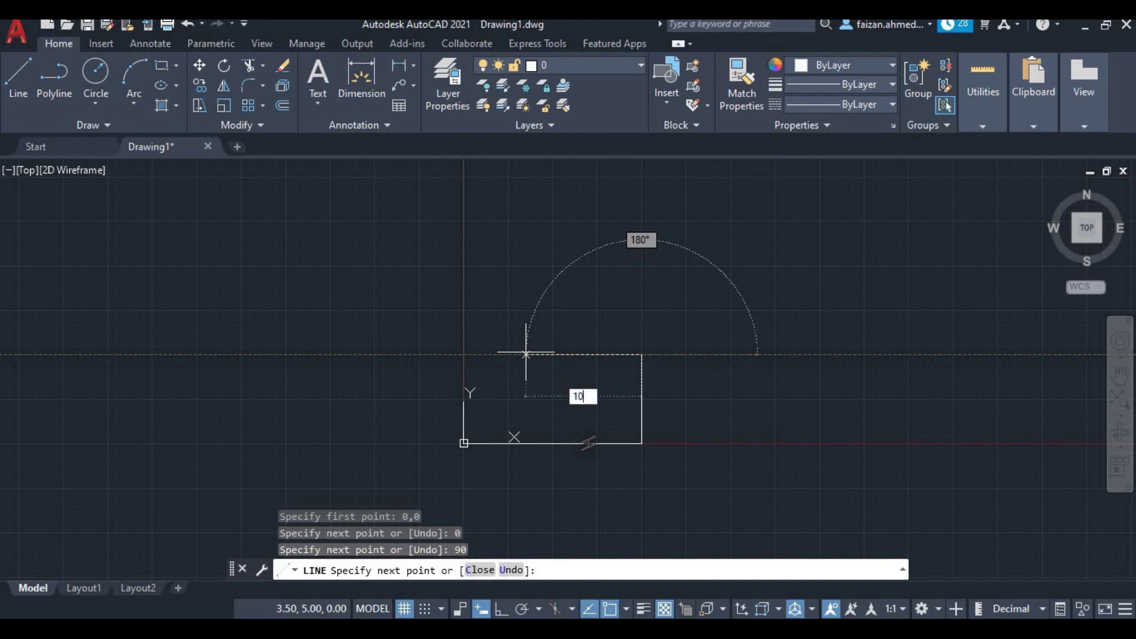
{"action": "key", "text": "Tab"}
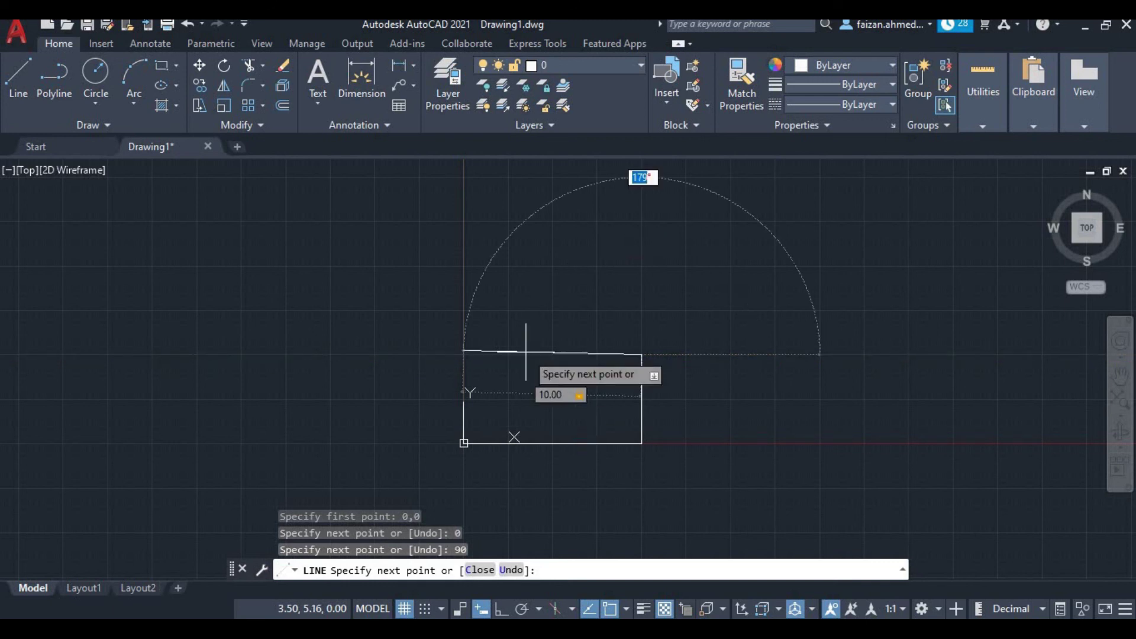
{"action": "type", "text": "180"}
{"action": "key", "text": "Return"}
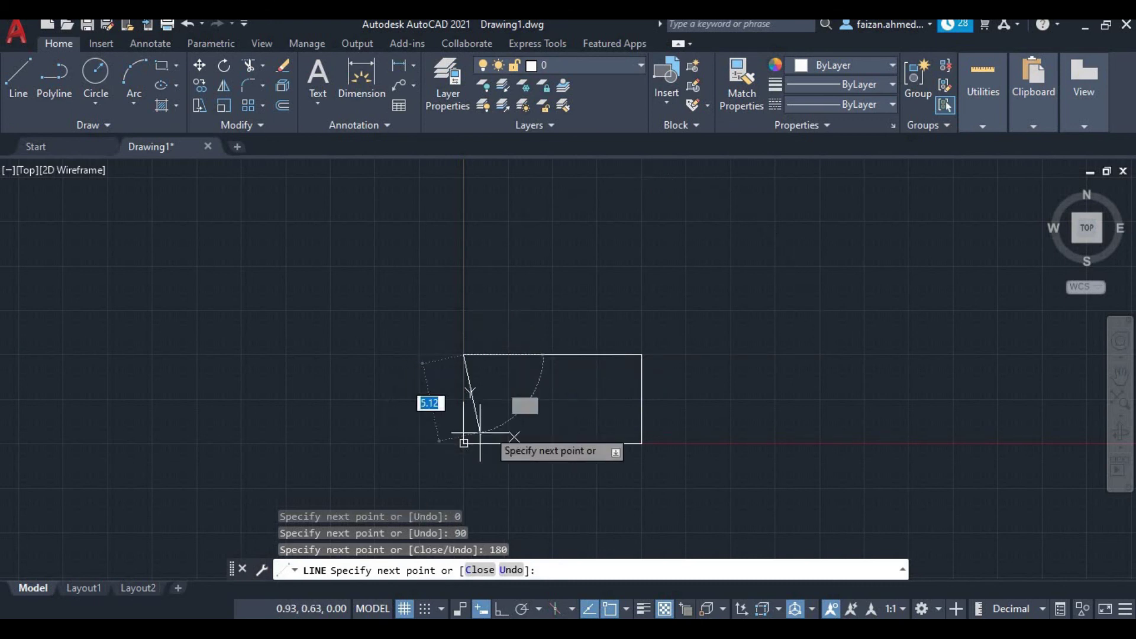
Step: Complete the rectangle by closing the line chain back to its starting point with the Close option
{"action": "scroll", "coordinate": [610, 366], "scroll_direction": "up", "scroll_amount": 4}
{"action": "scroll", "coordinate": [416, 274], "scroll_direction": "down", "scroll_amount": 2}
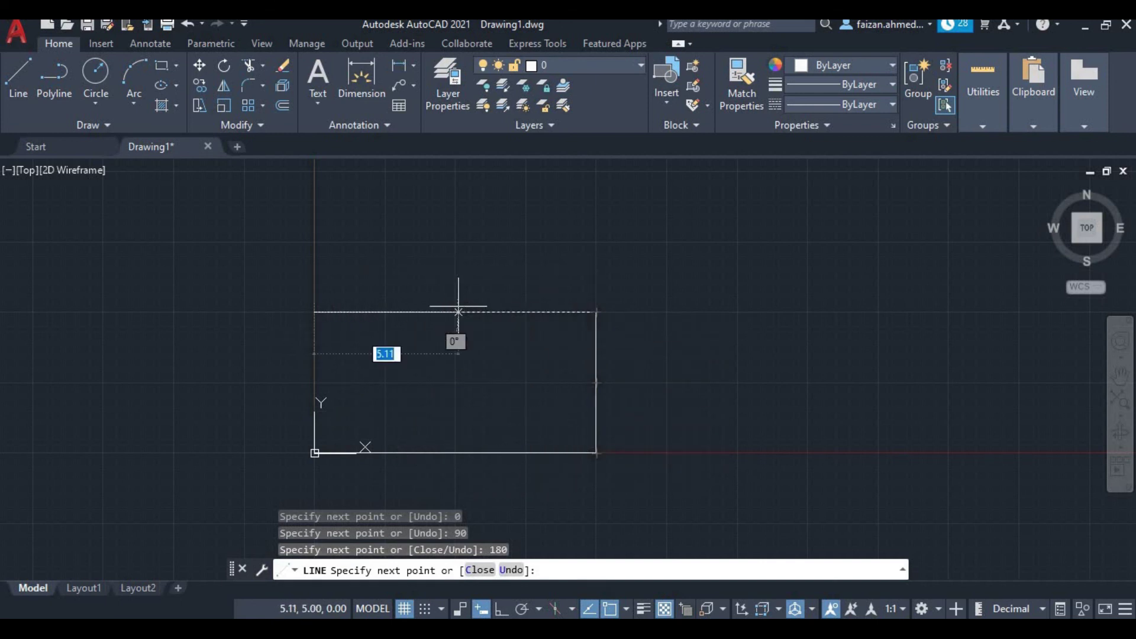
{"action": "left_click", "coordinate": [314, 311]}
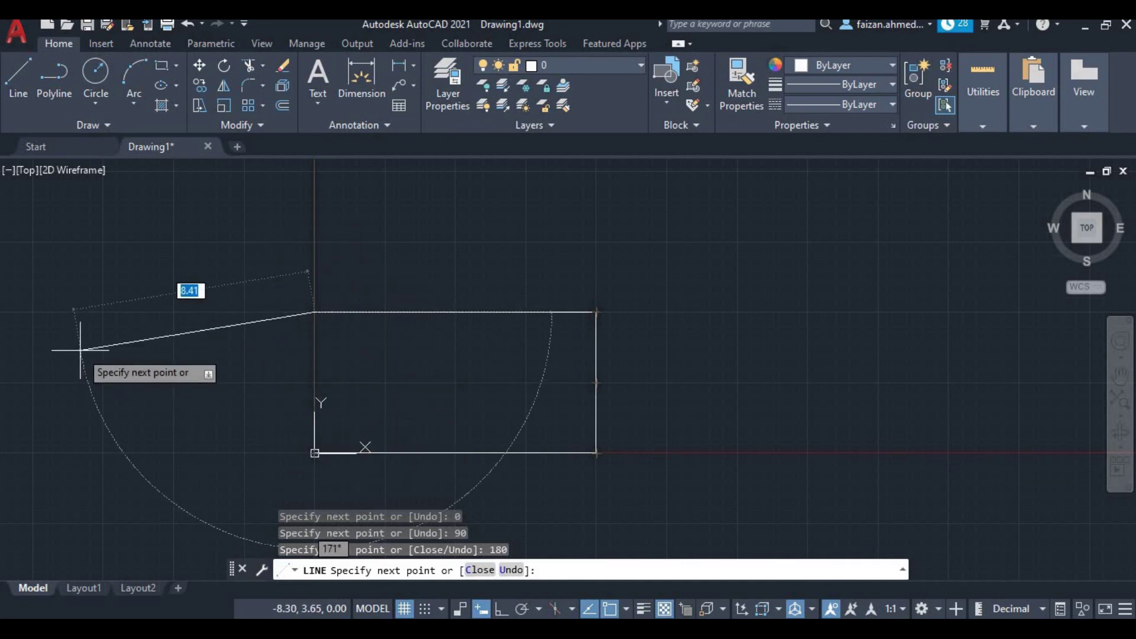
{"action": "type", "text": "c"}
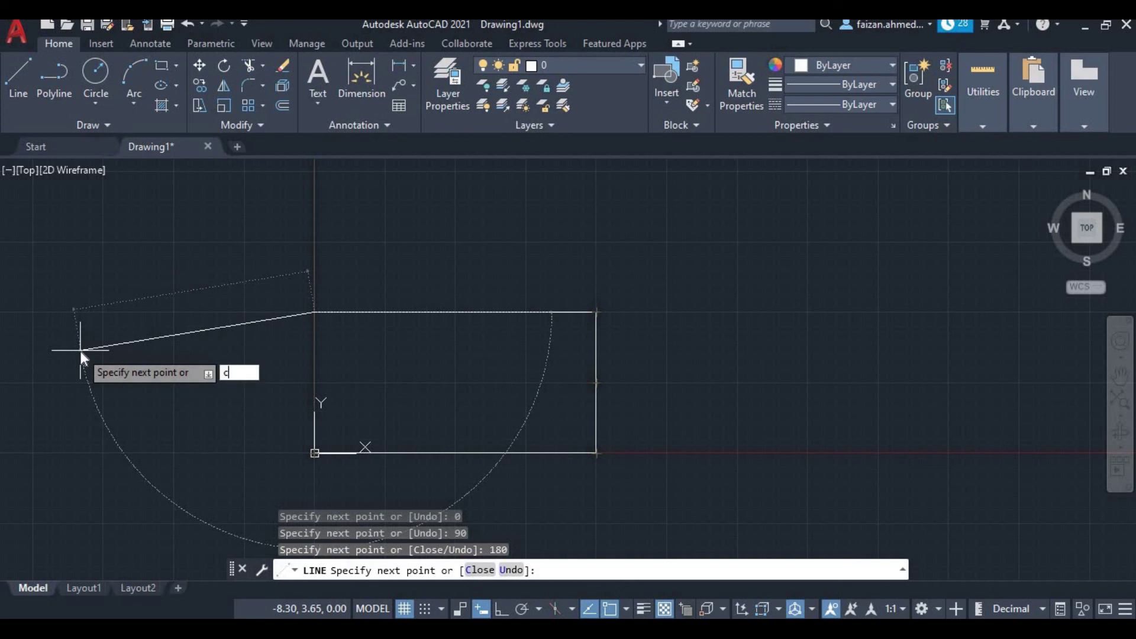
{"action": "key", "text": "Return"}
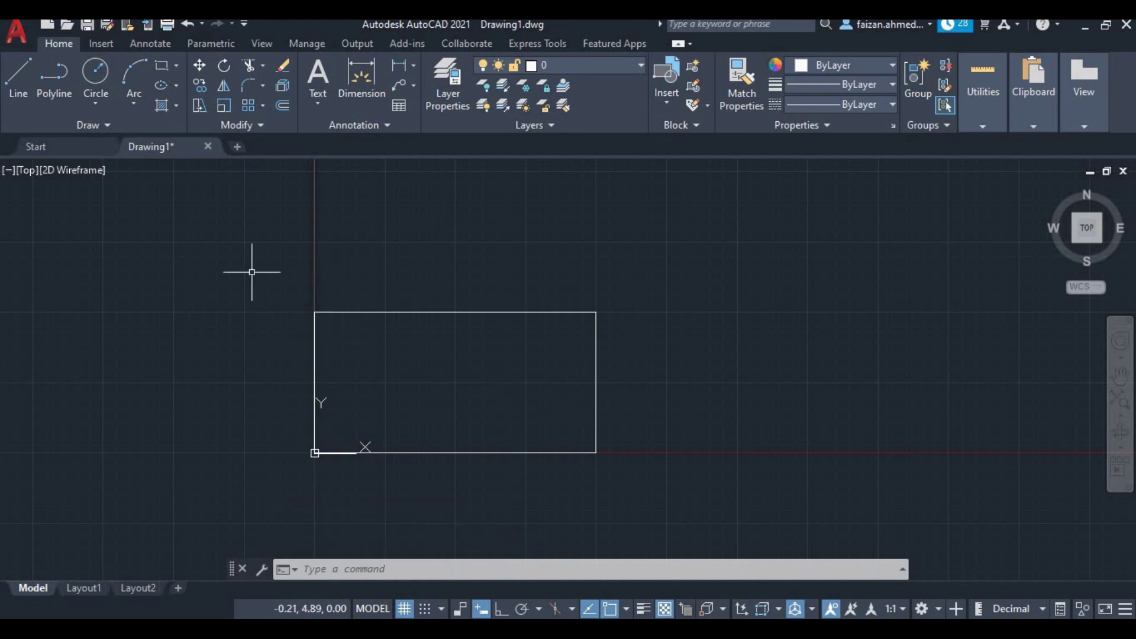
{"action": "scroll", "coordinate": [287, 340], "scroll_direction": "up", "scroll_amount": 2}
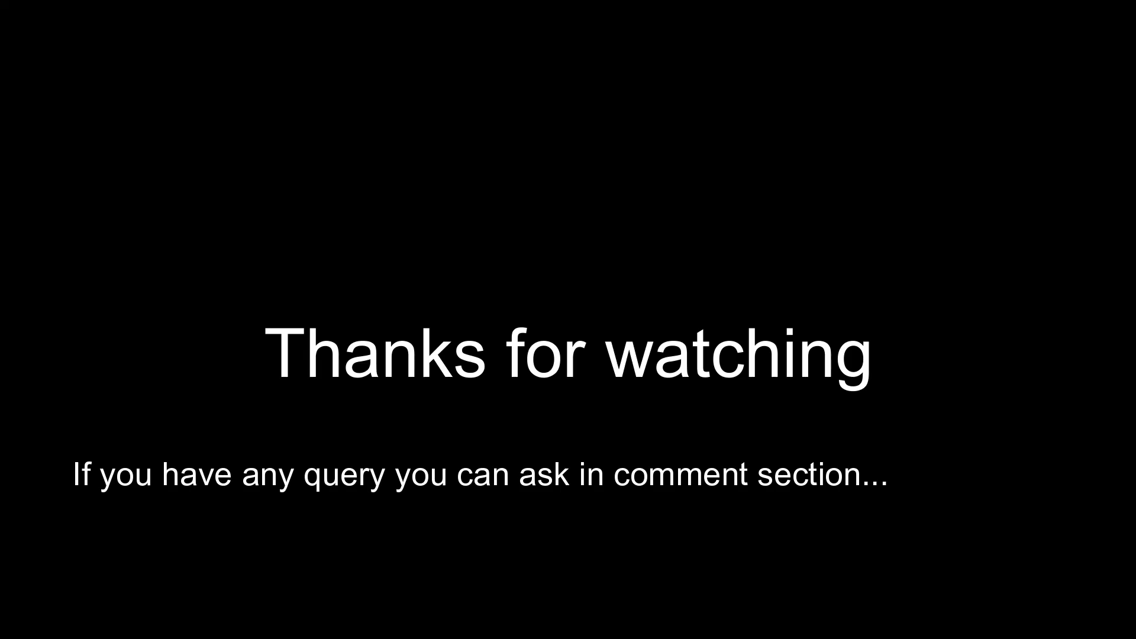